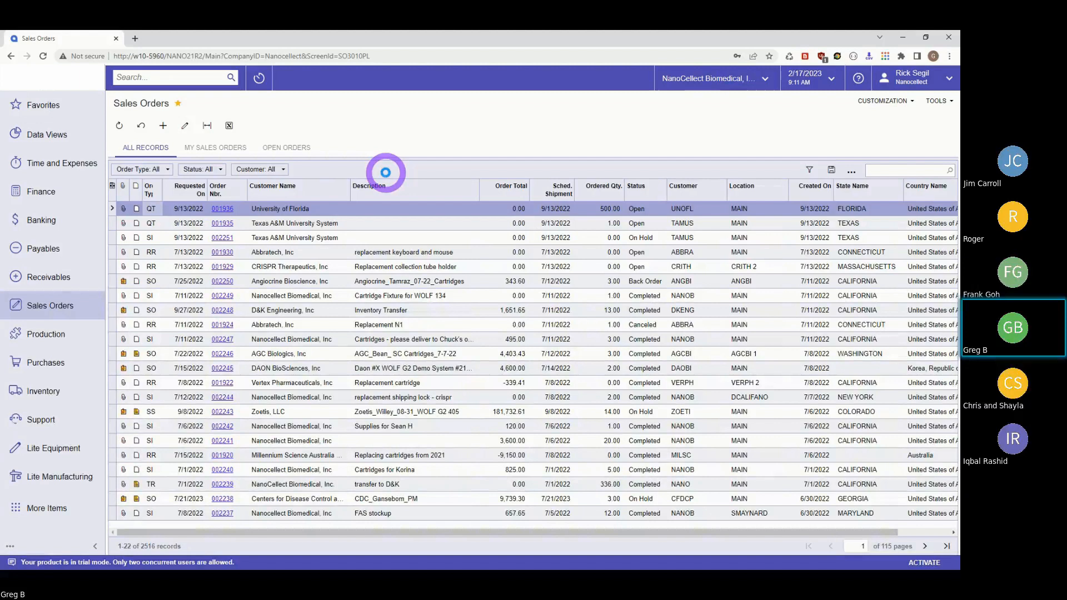
Start a new sales order in the NanoCellect company and set its order type to QT (Quote)
left_click(385, 172)
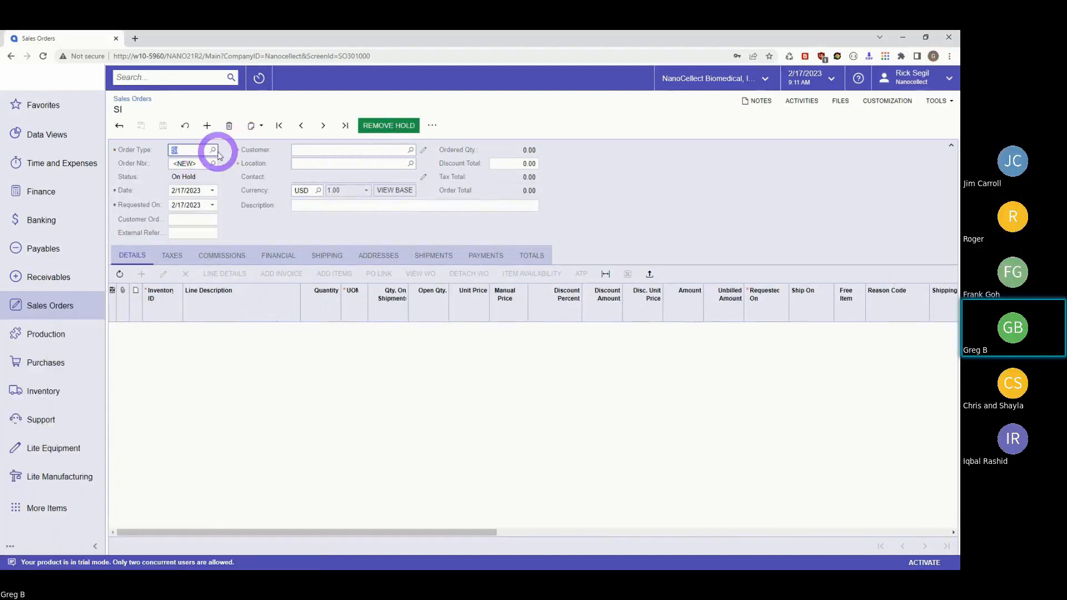
left_click(214, 151)
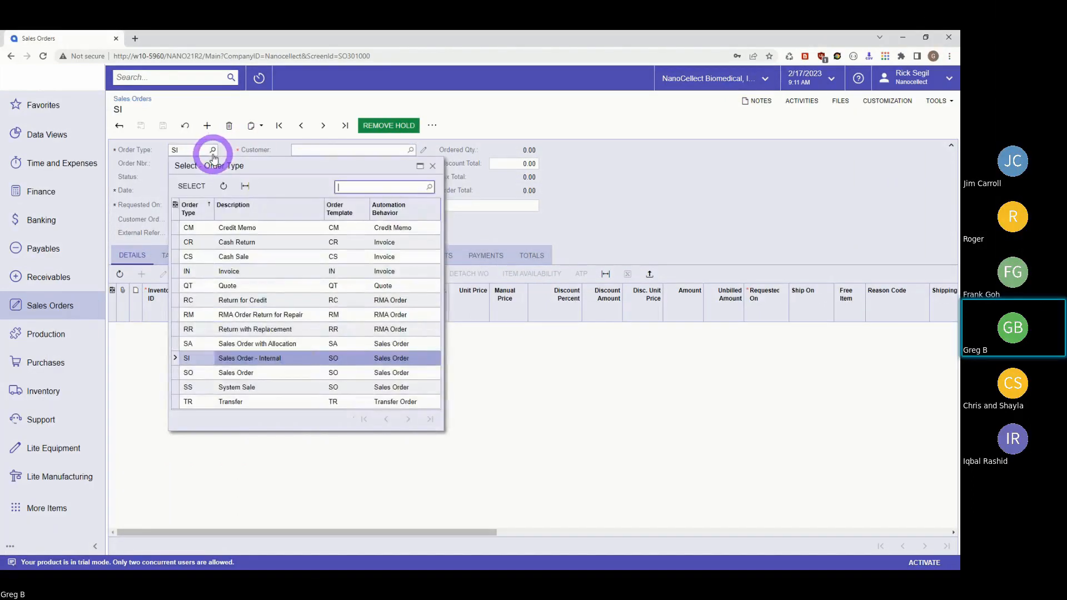
left_click(217, 292)
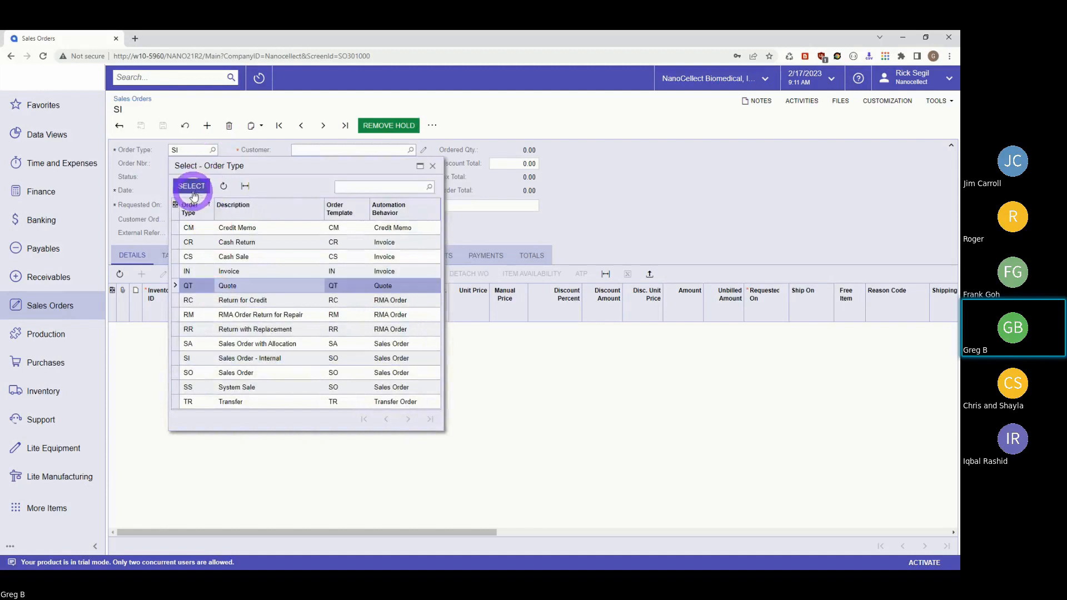
left_click(192, 186)
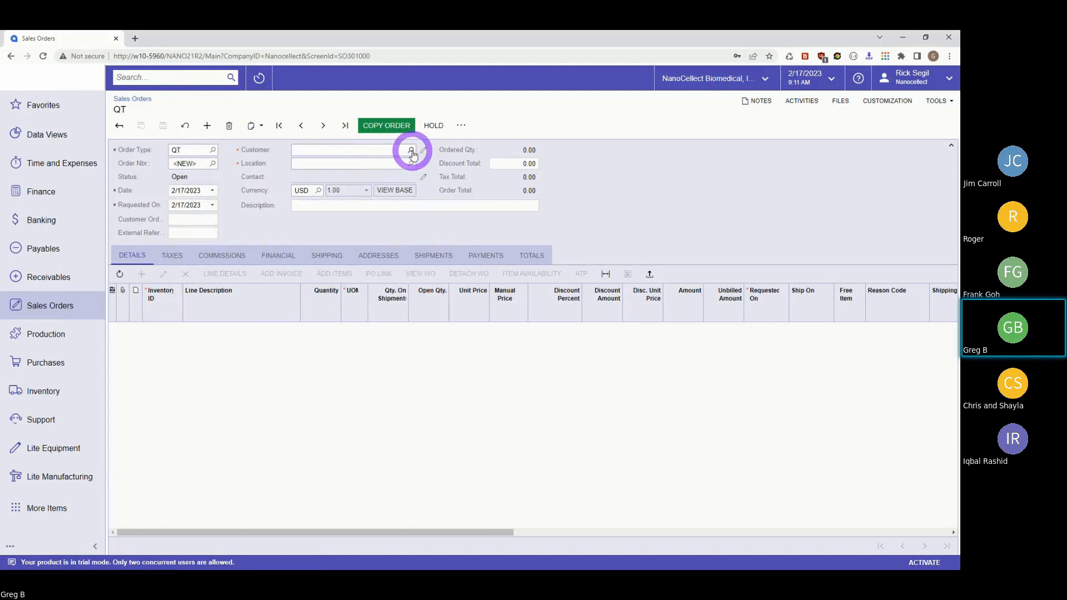
Set the quote's customer to BIOGE (Biogen) and save the quote
left_click(412, 153)
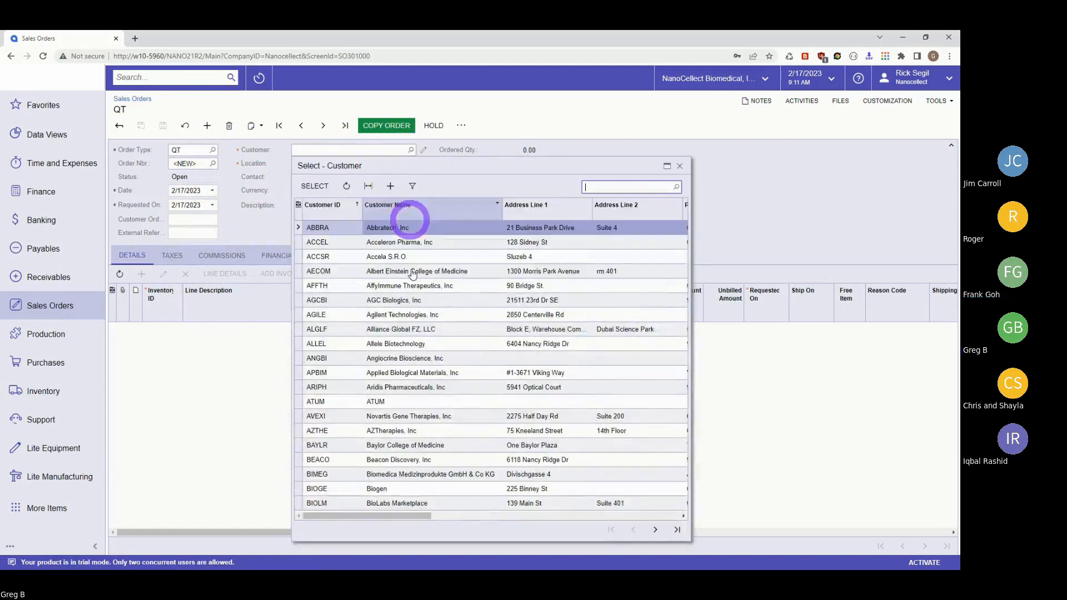
double_click(360, 493)
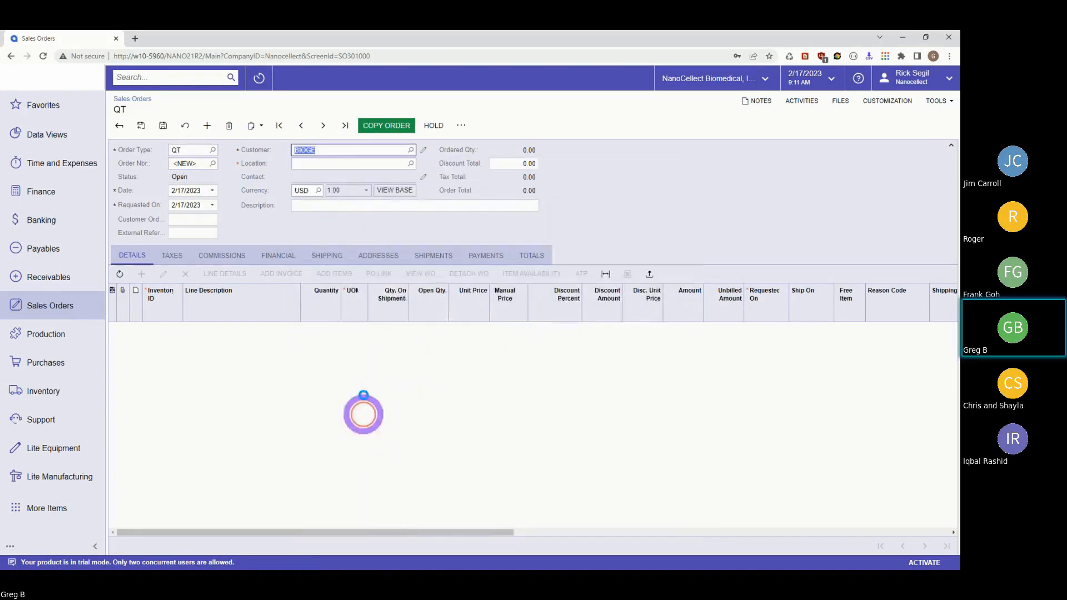
left_click(163, 126)
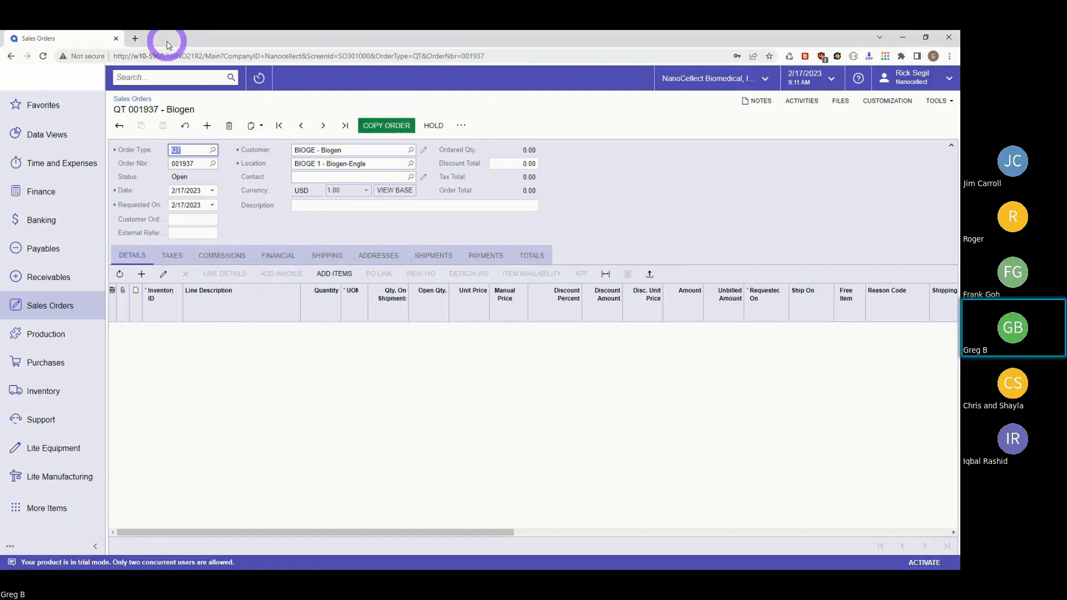
Open the bookmarked 21R2 Acumatica site in a new browser tab and bring up its Sales Orders list
double_click(136, 38)
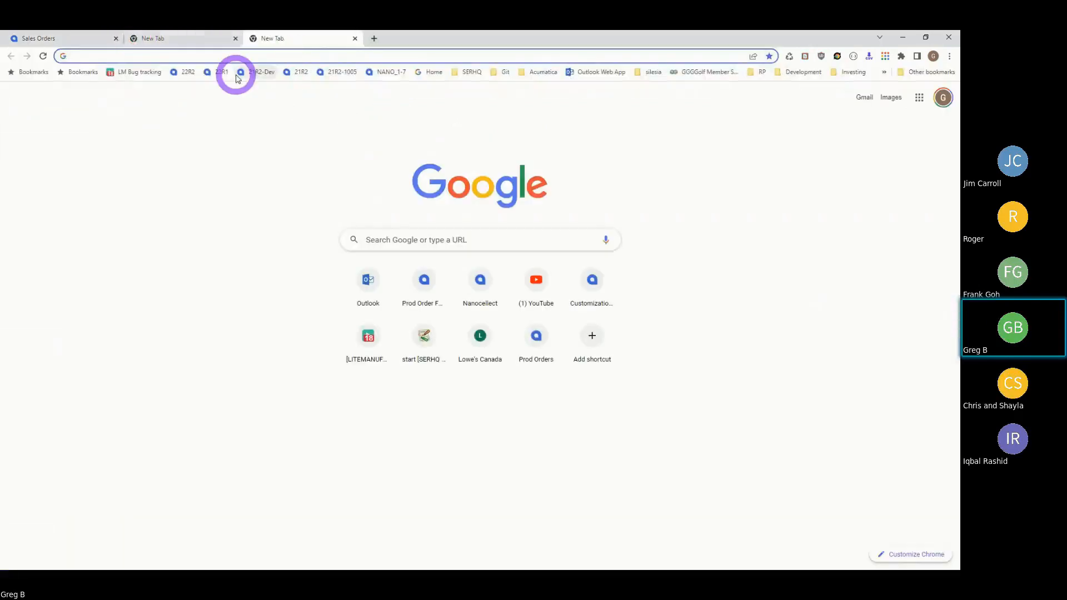
left_click(307, 75)
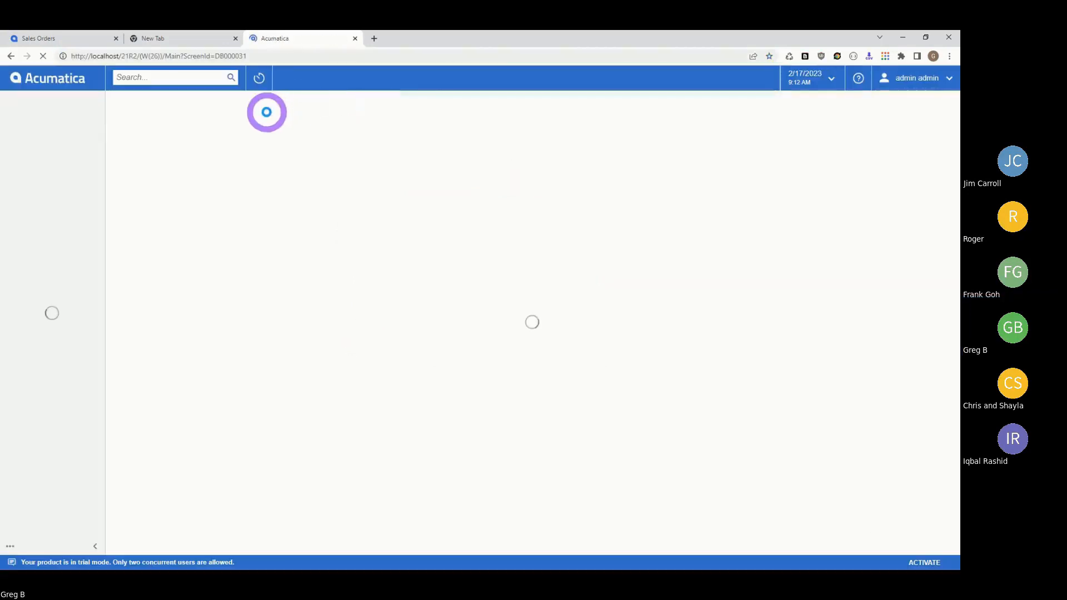
left_click(62, 305)
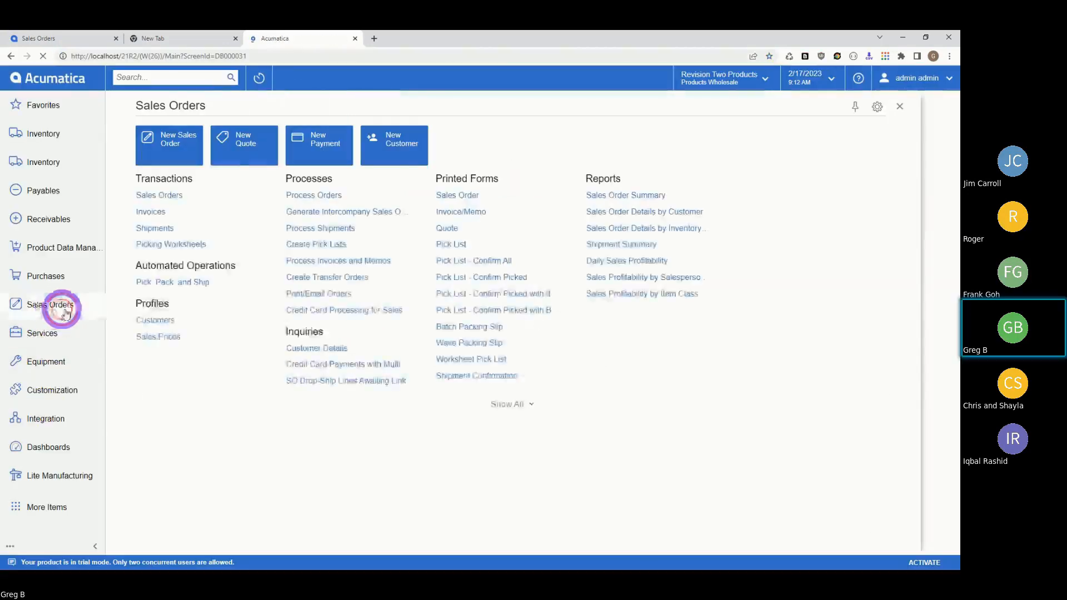
left_click(164, 194)
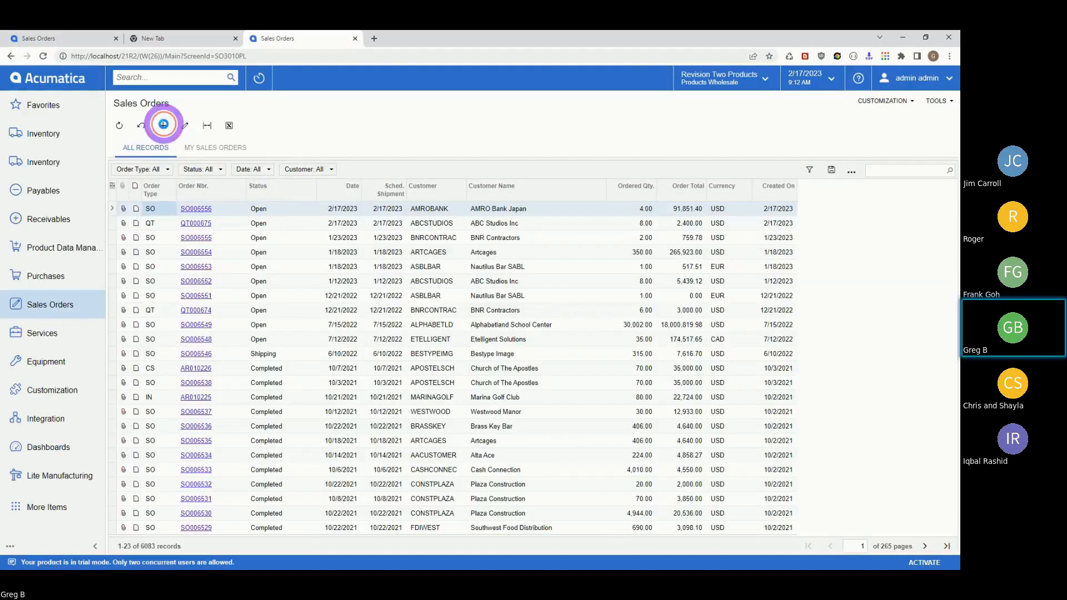
Start a new sales order in the 21R2 site and set its order type to QT (Quote)
left_click(268, 170)
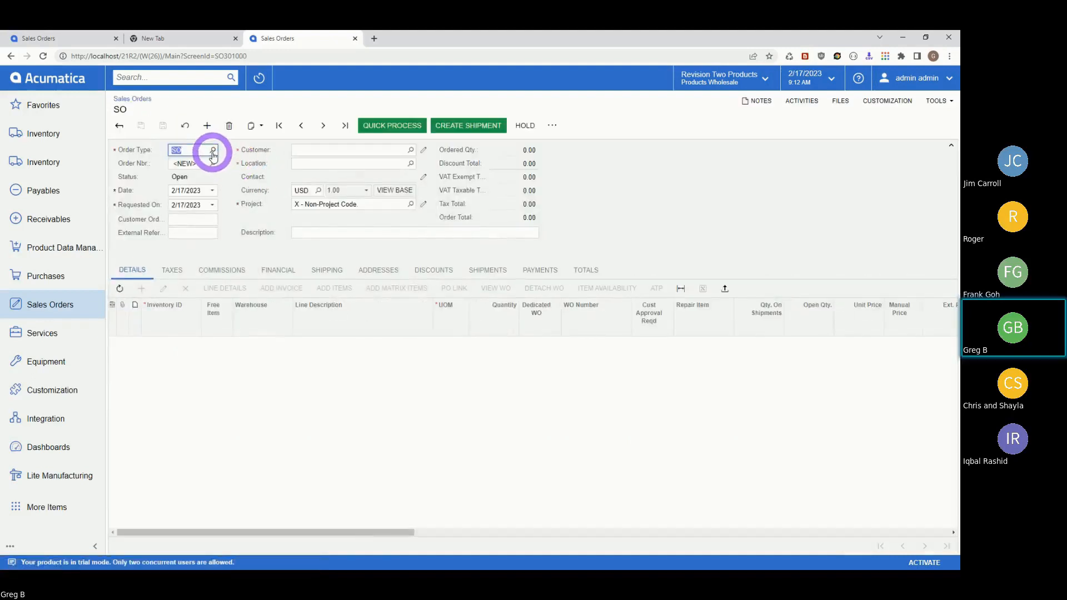
left_click(213, 150)
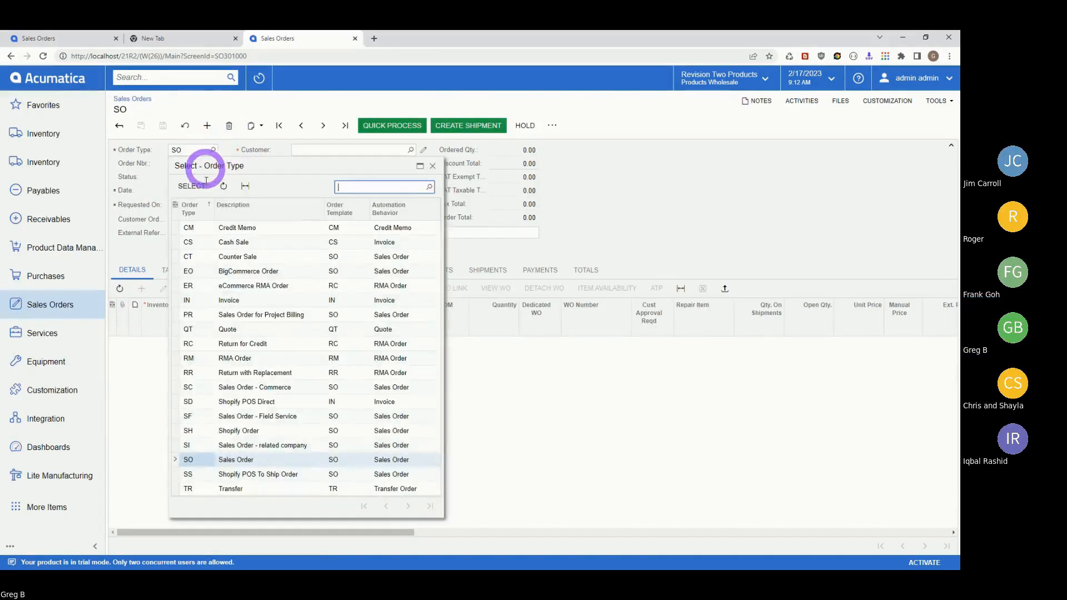
left_click(197, 331)
left_click(189, 192)
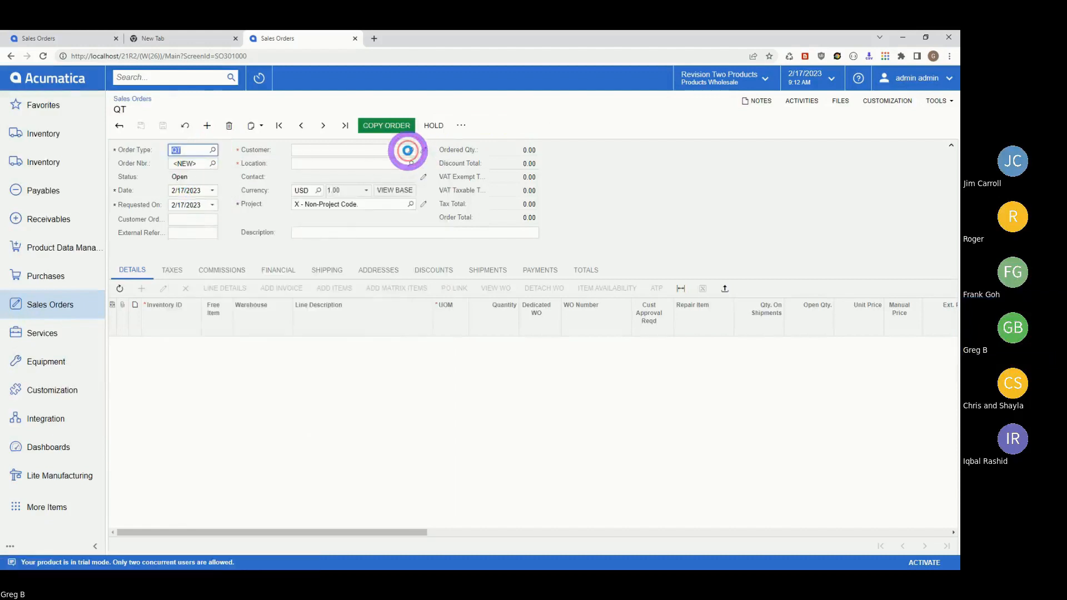
Set the quote's customer to ANTUNSWEST (Antun's of Westchester) and save the quote
left_click(409, 150)
left_click(339, 344)
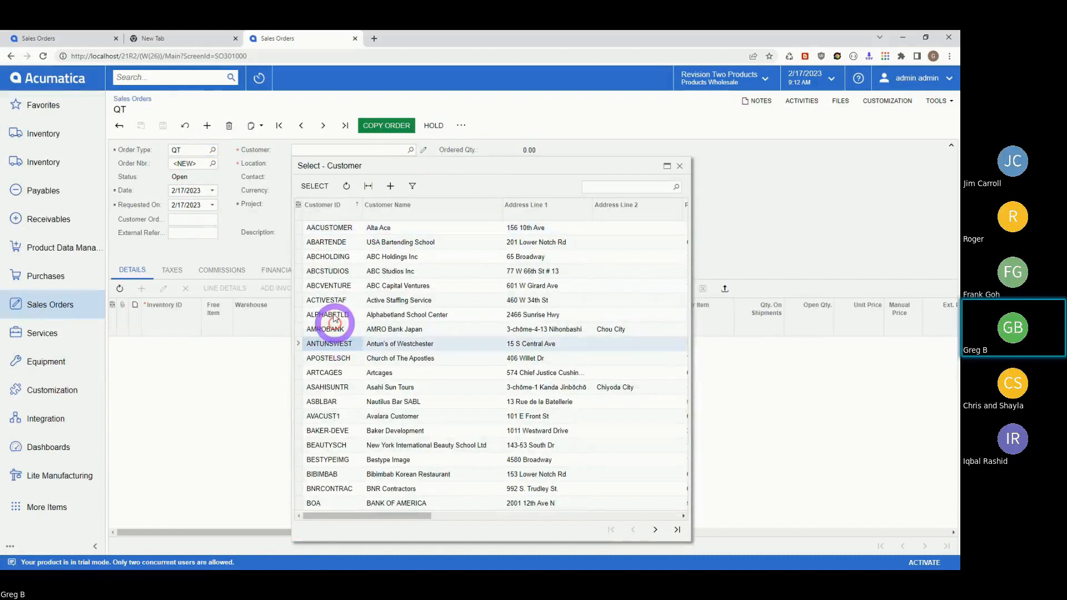
left_click(315, 189)
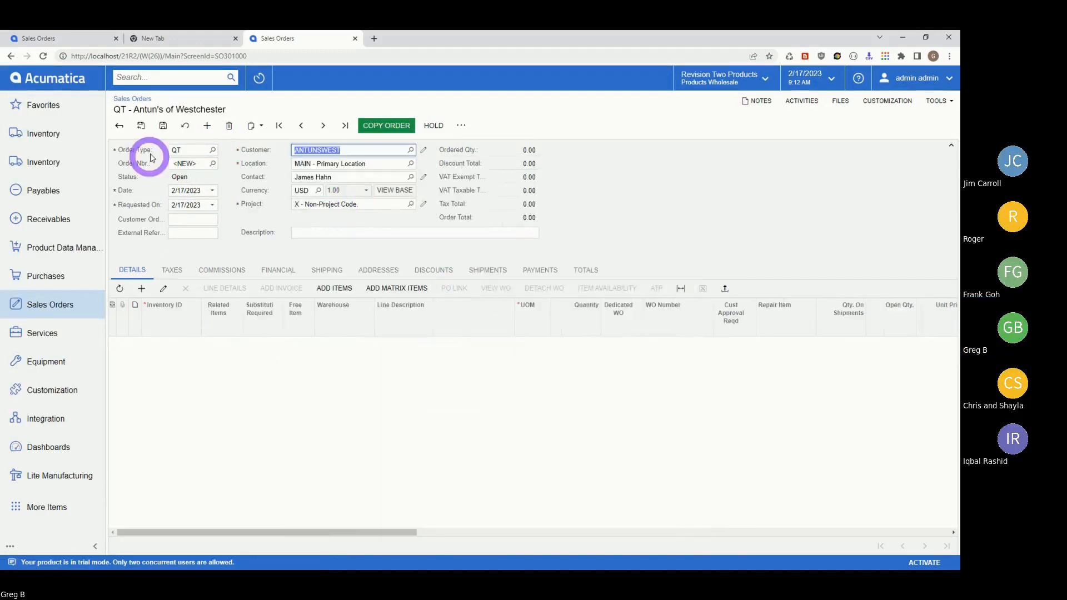
left_click(161, 129)
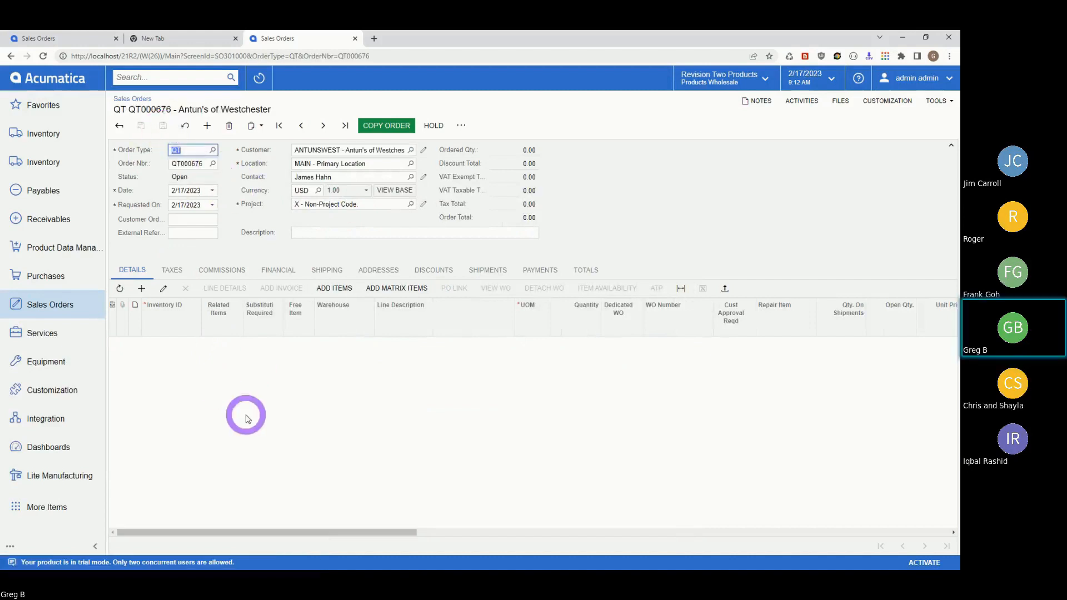
Add a detail line to the quote for CUSTPROTO (Custom Prototype Component) with a quantity of 6
left_click(141, 291)
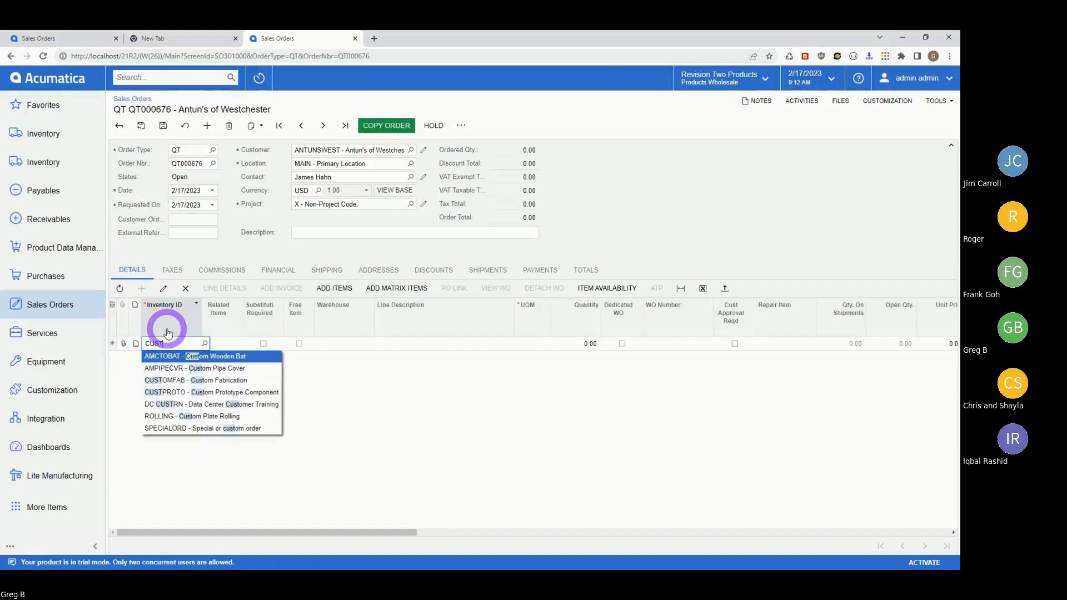
left_click(161, 396)
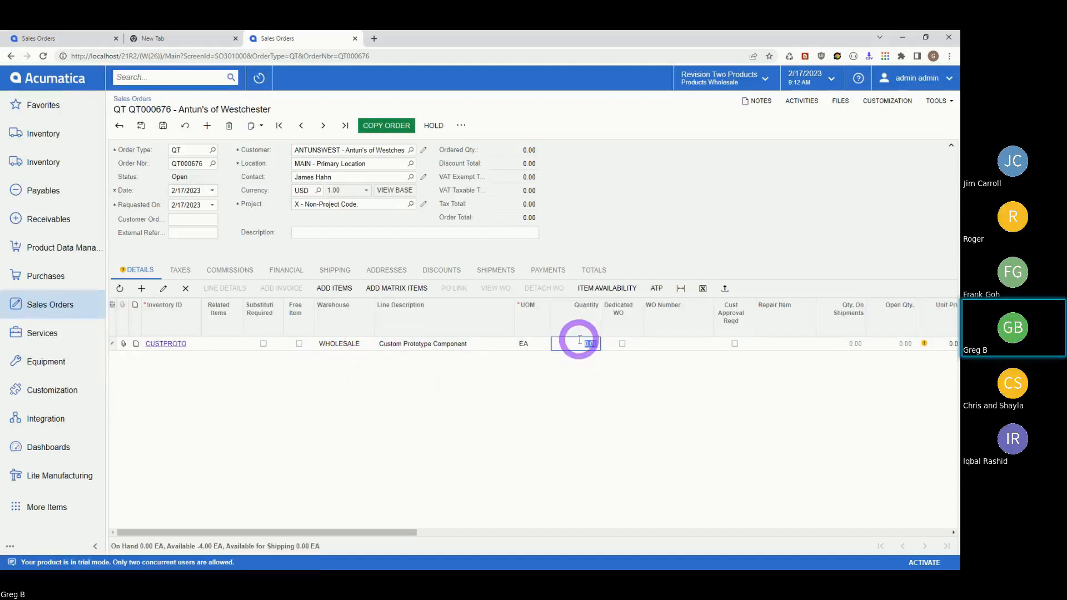
type("6")
key("Tab")
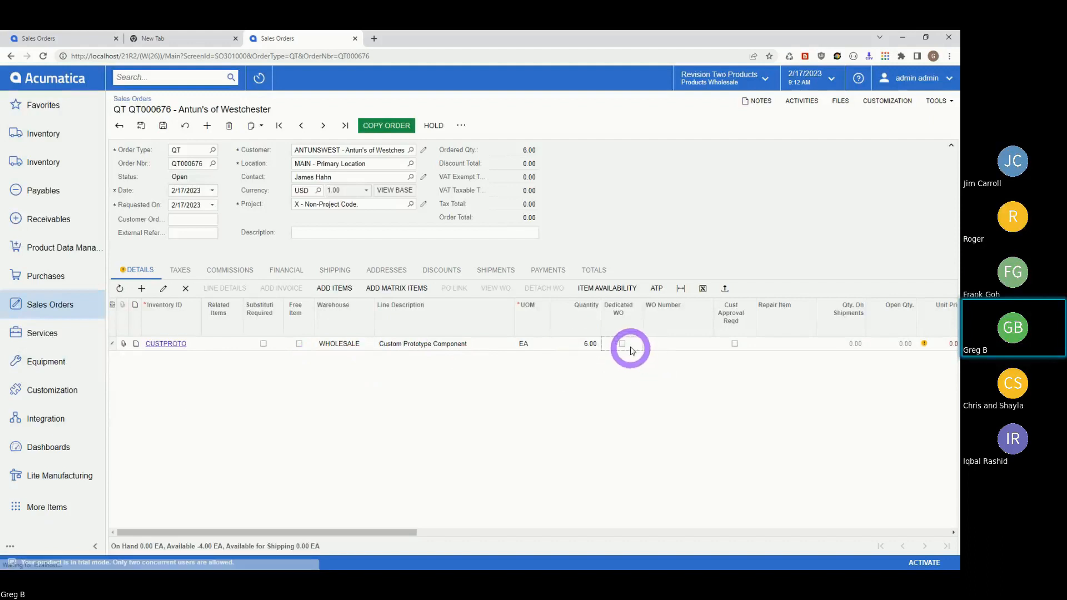
Mark the CUSTPROTO line as Dedicated WO and generate its linked work order from the quote
left_click(623, 344)
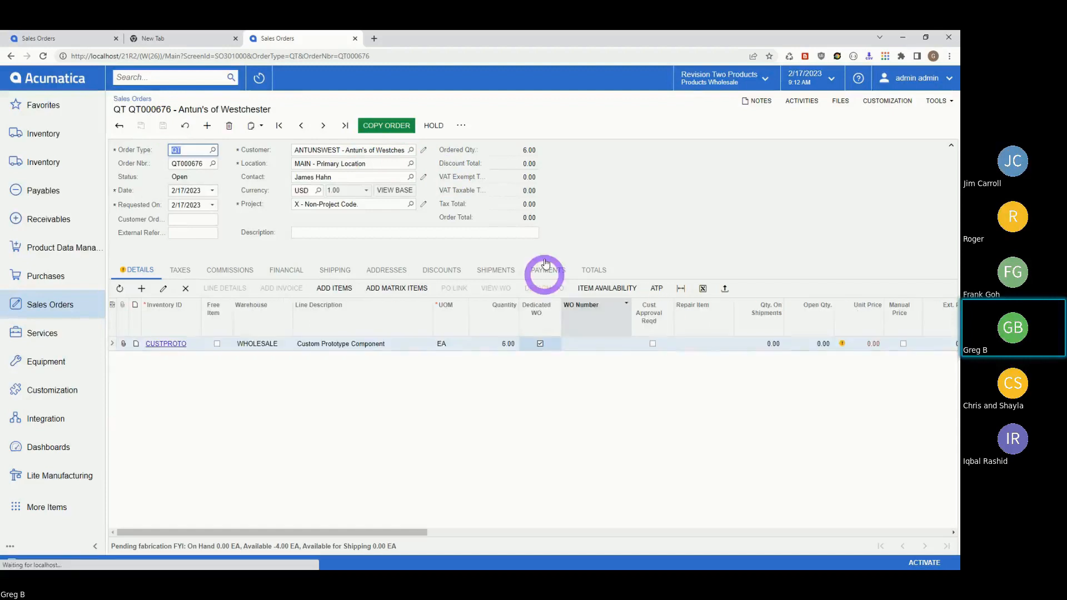
left_click(460, 126)
left_click(496, 166)
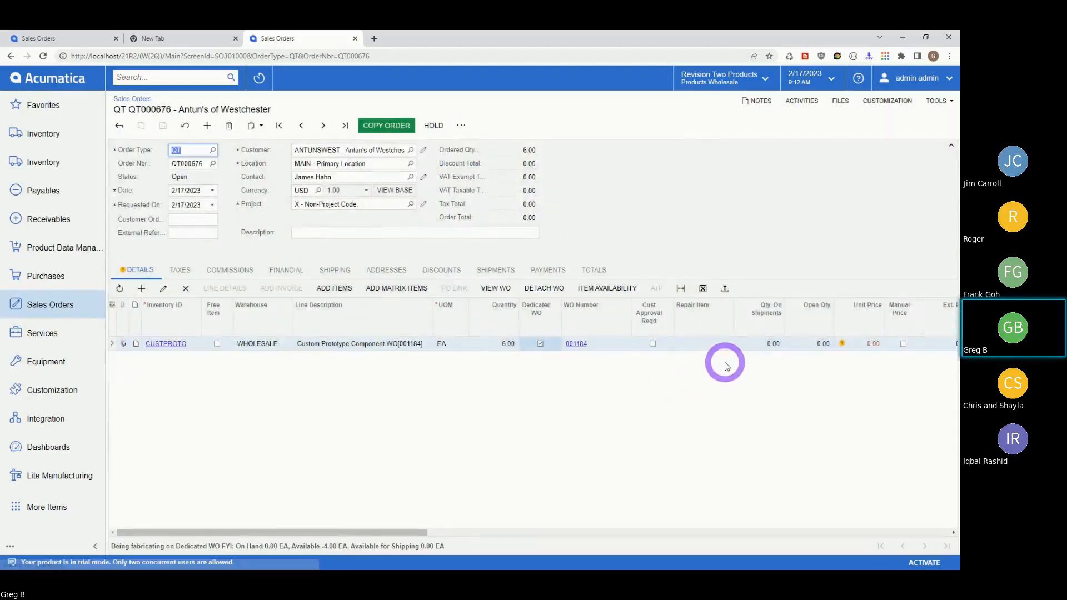
Open the line's linked work order and add PA6061250 (ASTM 6061 Aluminum Plate x 2.500) as a material
left_click(576, 344)
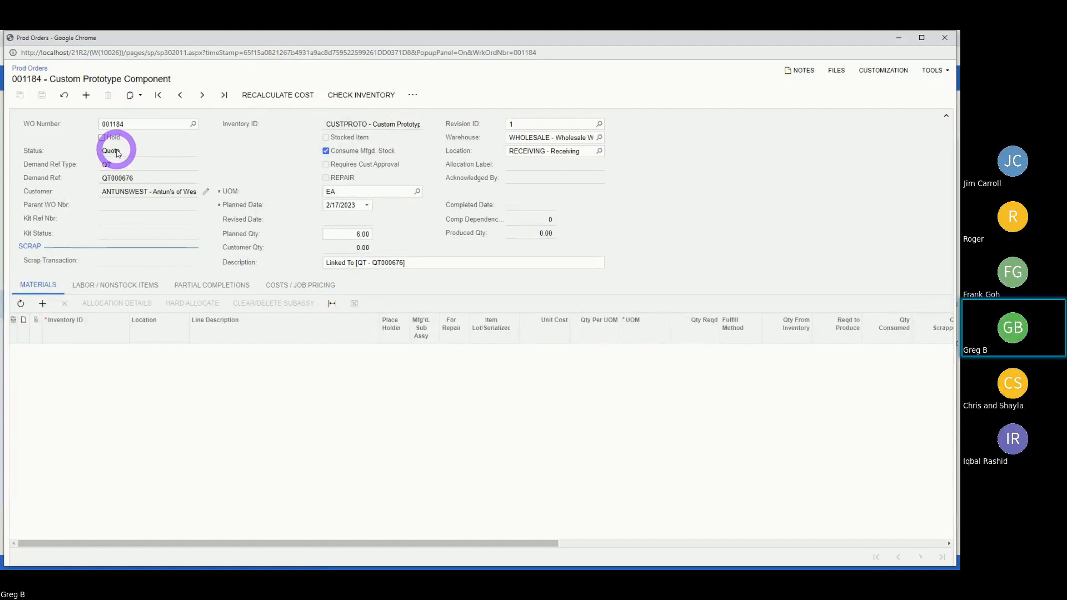
left_click(43, 304)
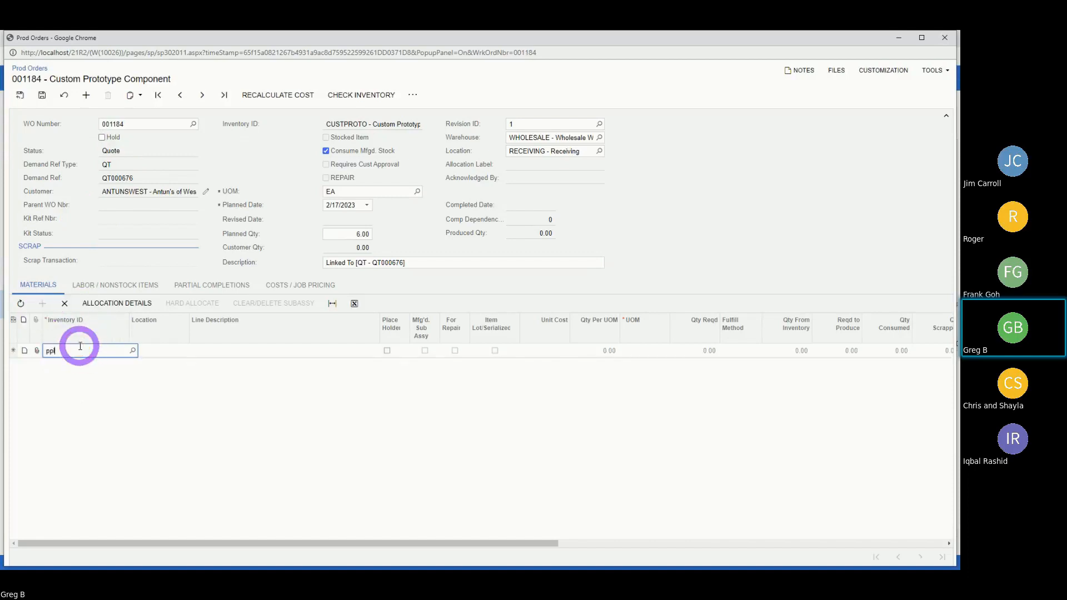
key("BackSpace")
type("plate")
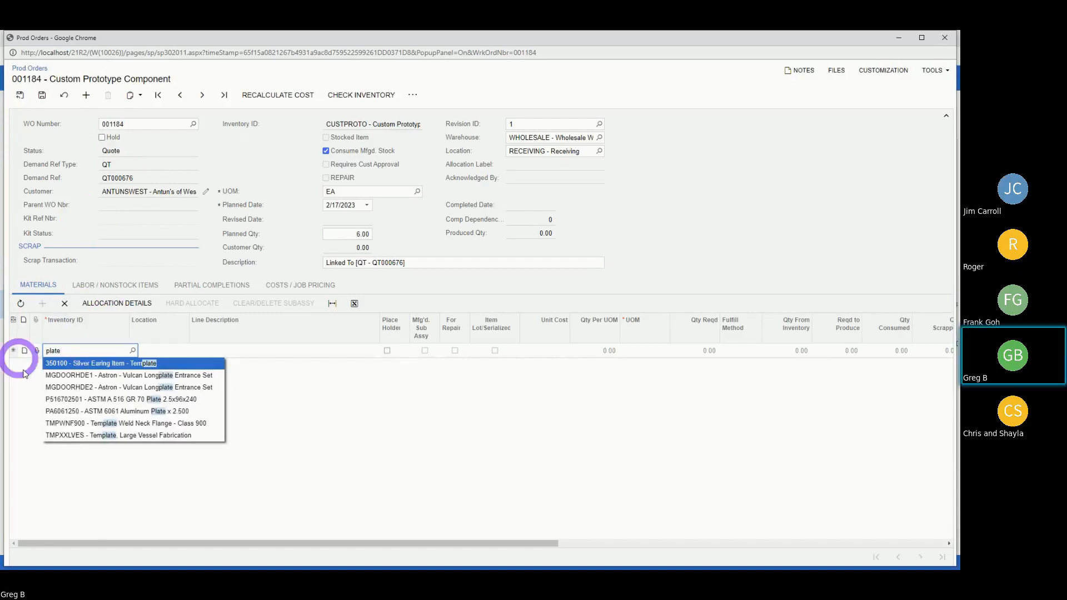
left_click(72, 411)
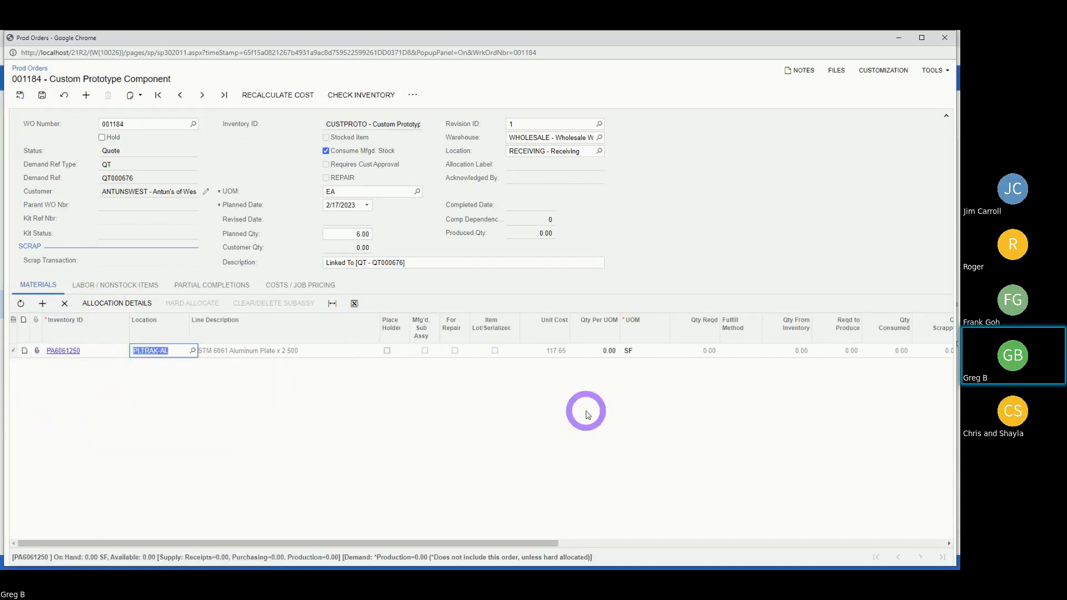
Set the aluminum plate's quantity per UOM to 0.70 and save the work order
left_click(601, 346)
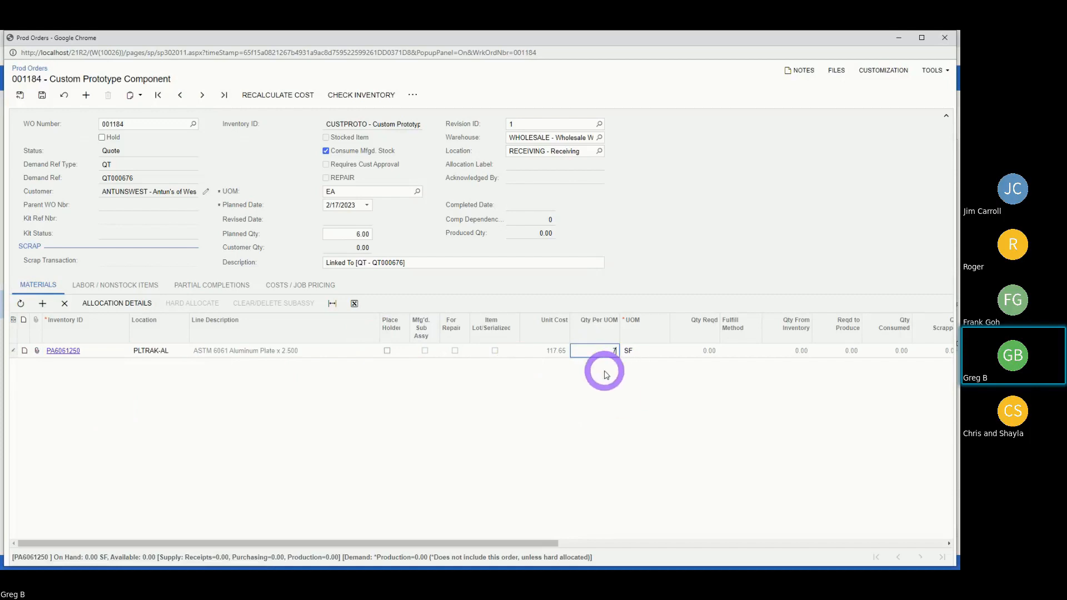
type(".70")
key("Tab")
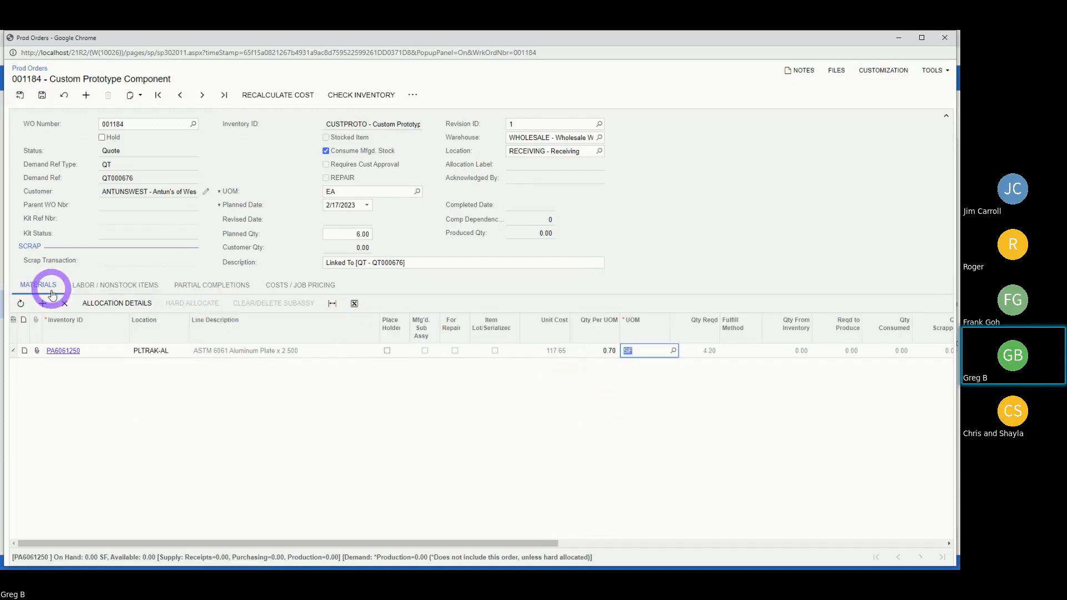
left_click(20, 96)
Examine the work order's costs and job pricing, and close the work order window
left_click(300, 284)
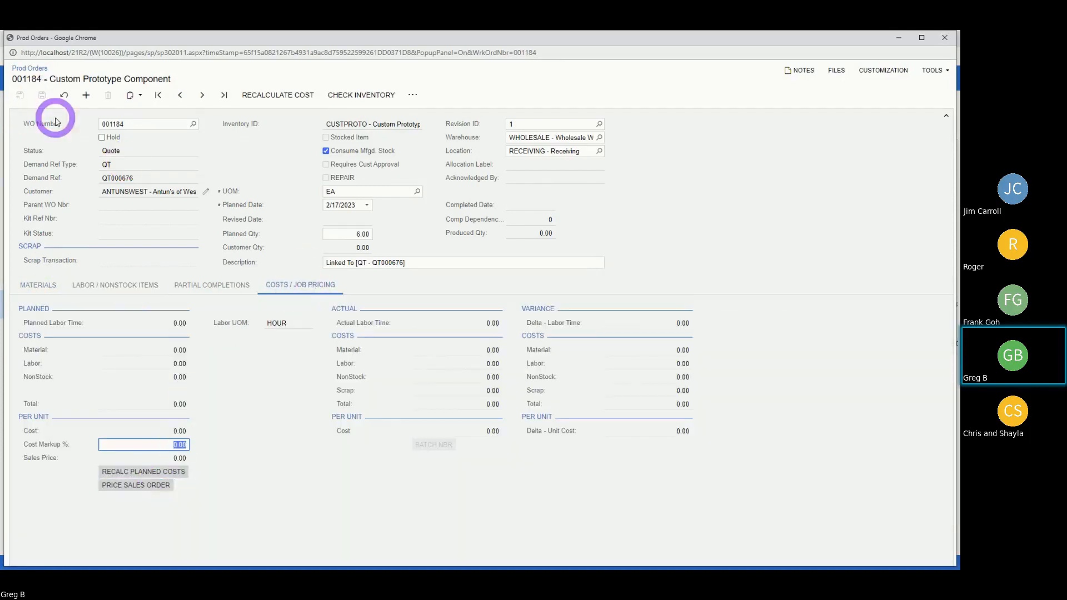
left_click_drag(634, 42, 196, 36)
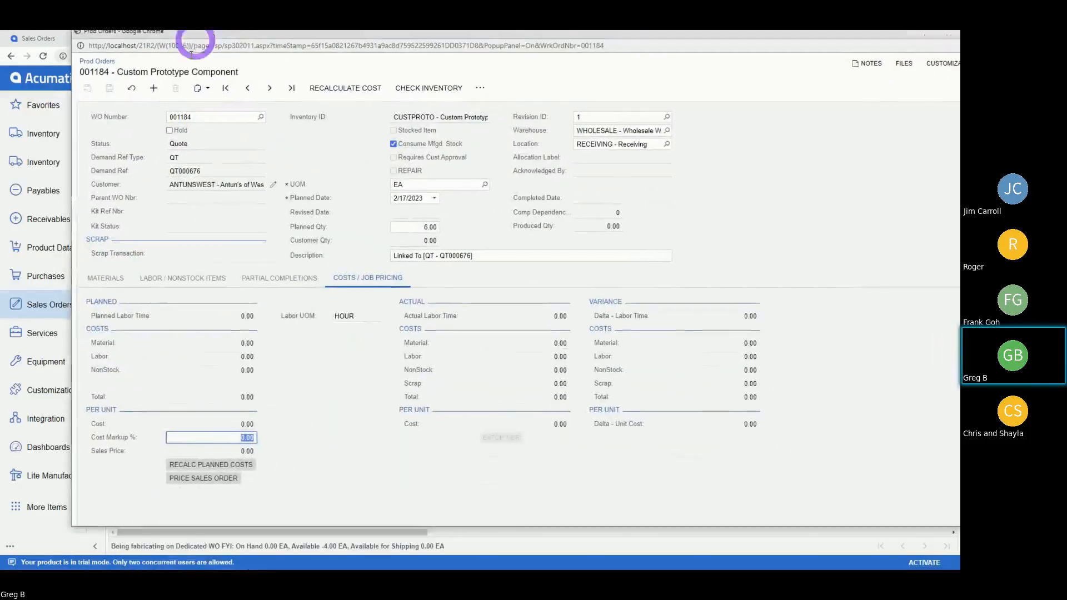
left_click_drag(382, 38, 287, 53)
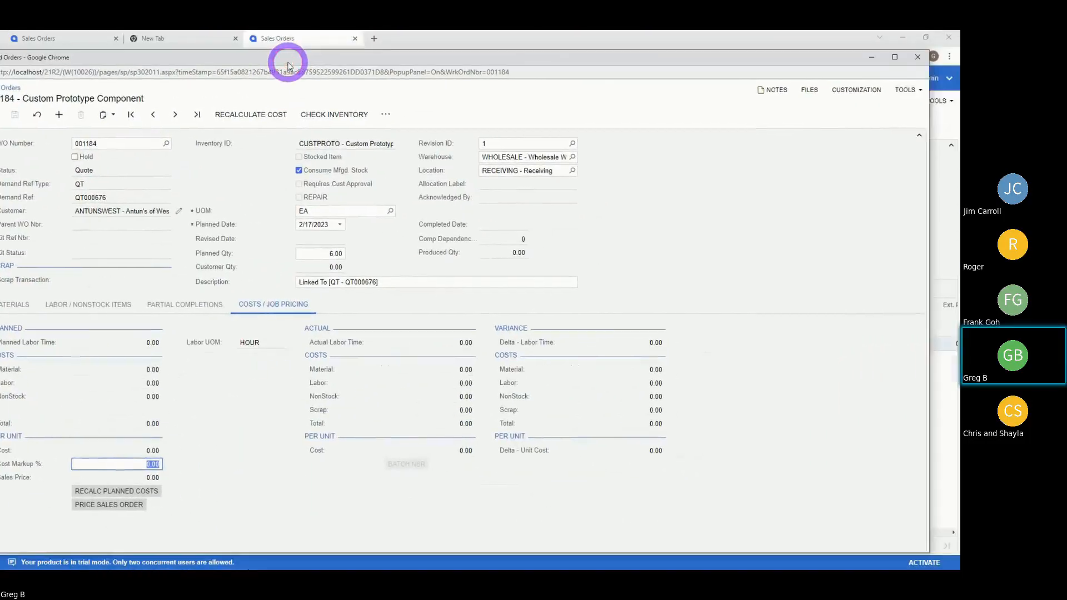
left_click(919, 56)
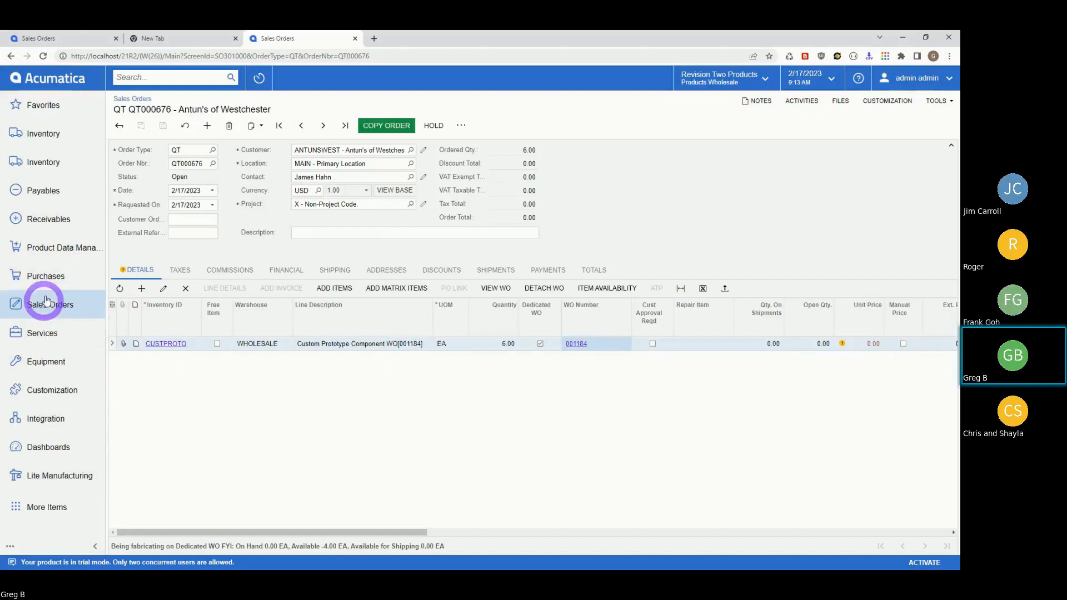
Check the NanoCellect quote in the other browser tab and reopen the Sales Orders list in the 21R2 site
left_click(63, 39)
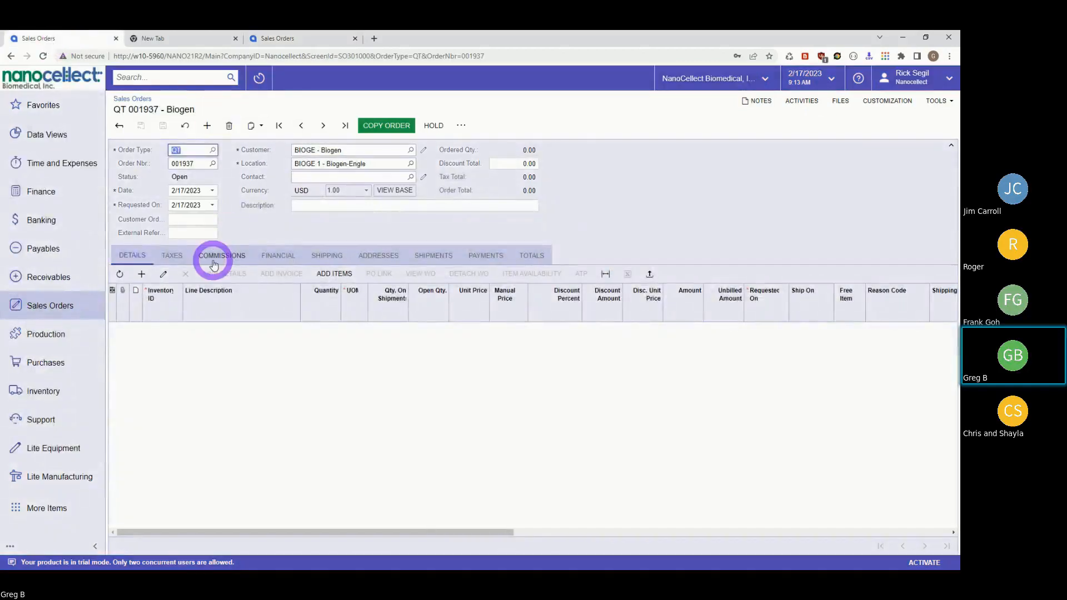
left_click(302, 40)
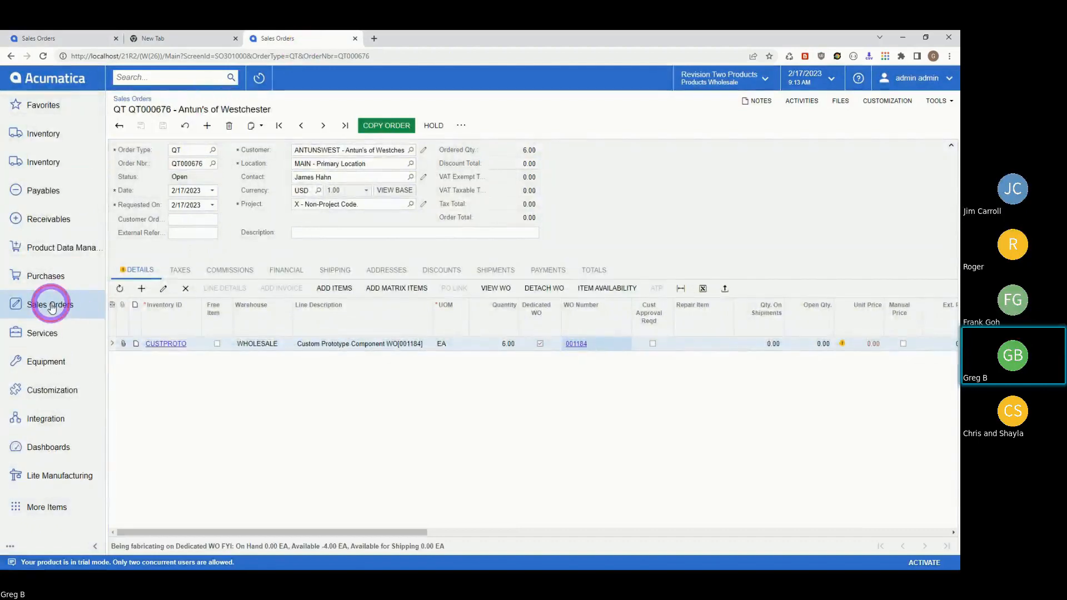
left_click(70, 304)
left_click(151, 194)
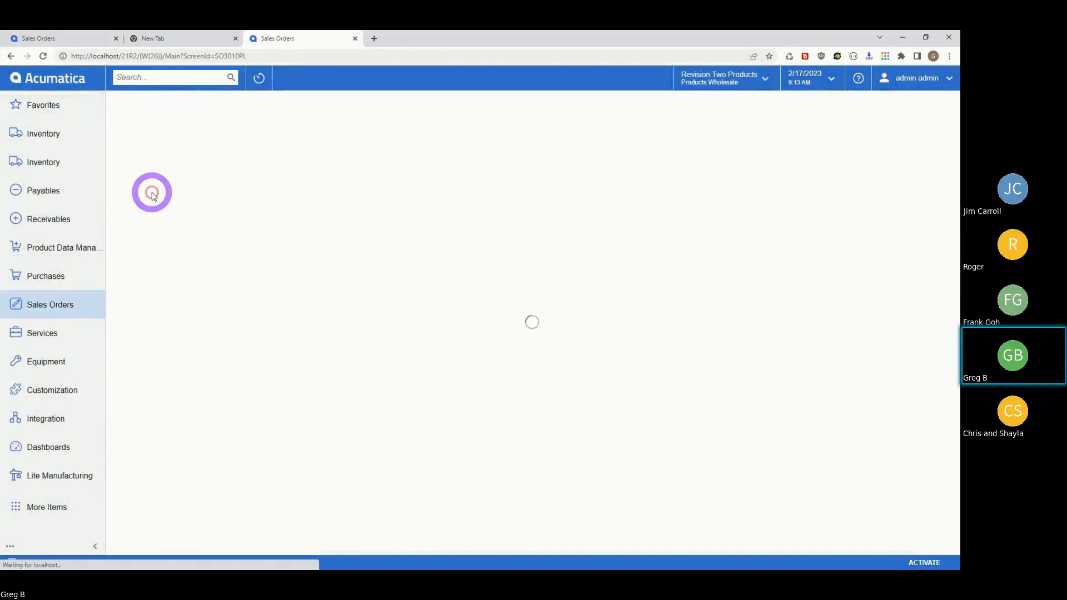
Open the Antun's of Westchester quote for the custom prototype component and examine its available processing actions
left_click(193, 208)
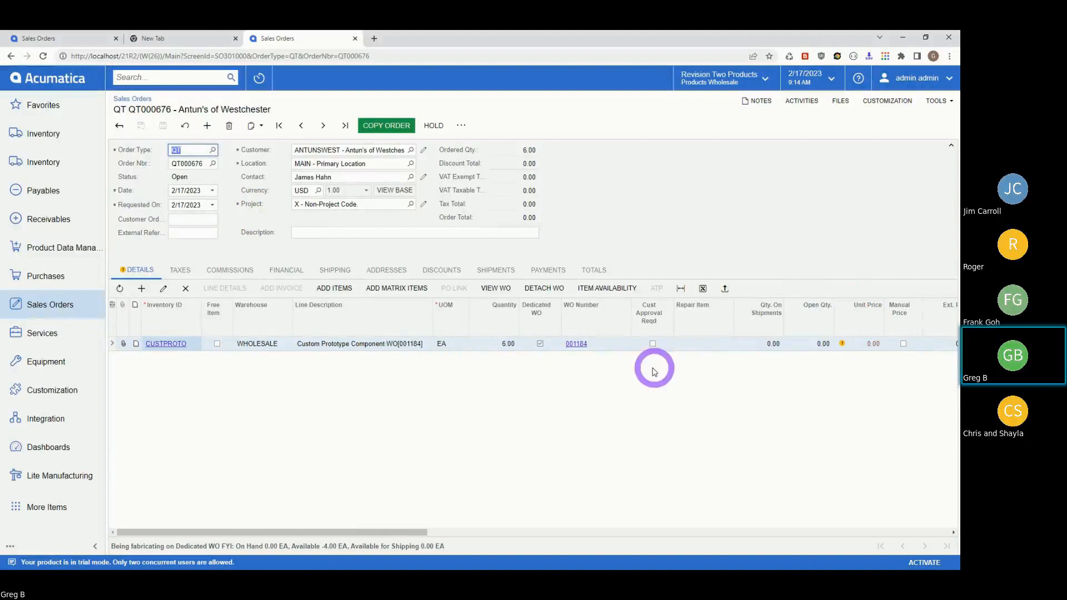
left_click(464, 126)
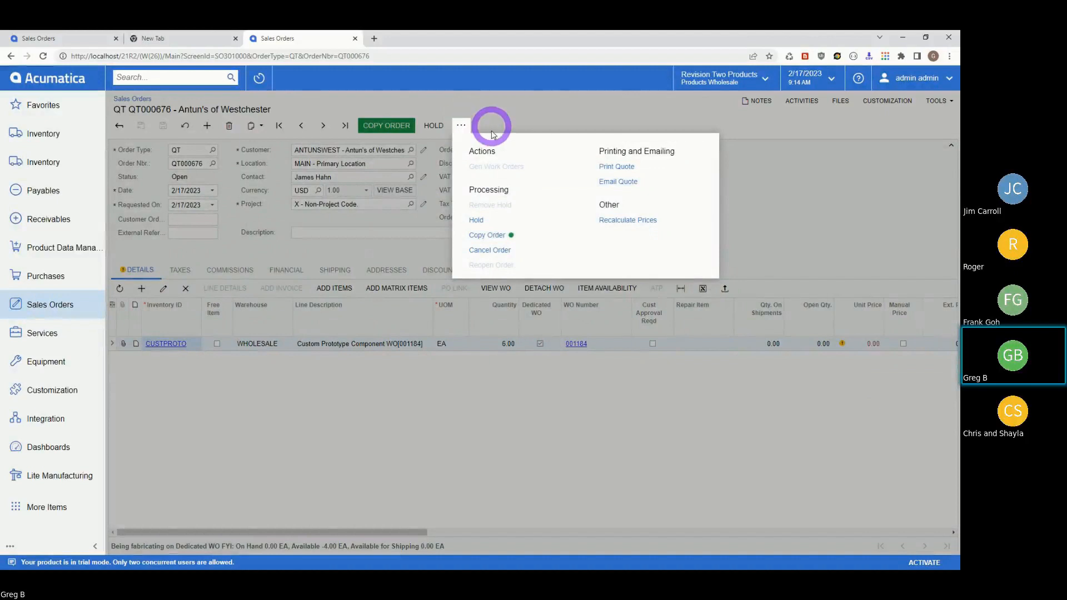
left_click(862, 208)
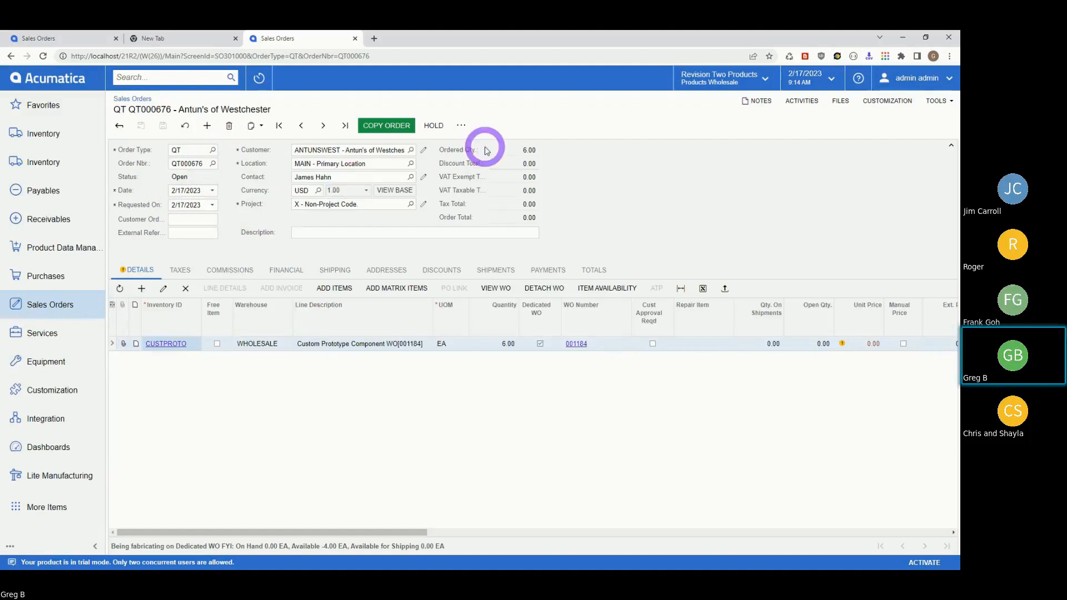
left_click(462, 128)
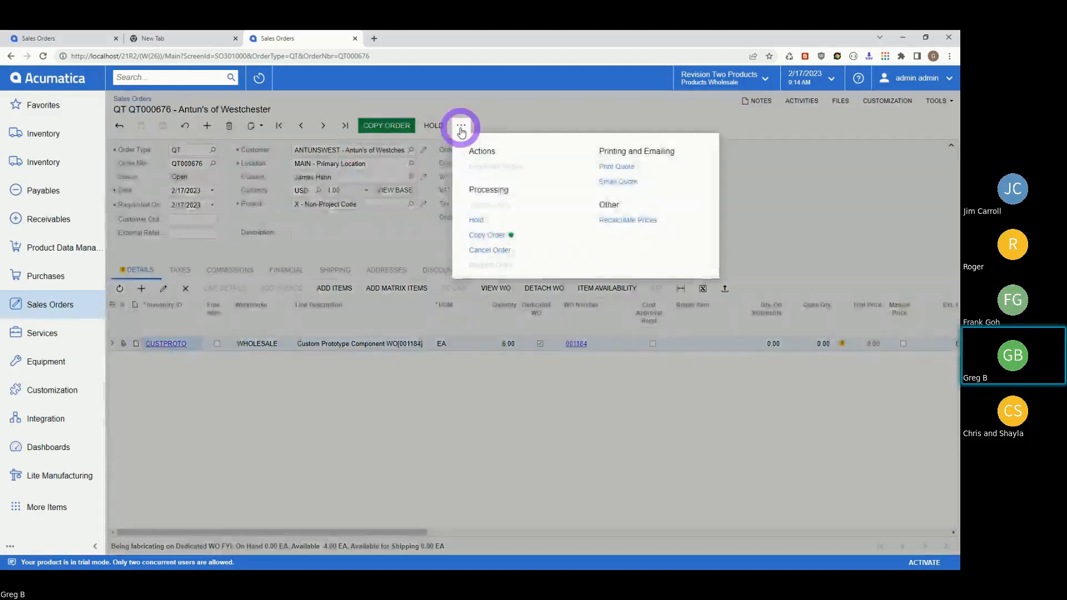
left_click(462, 129)
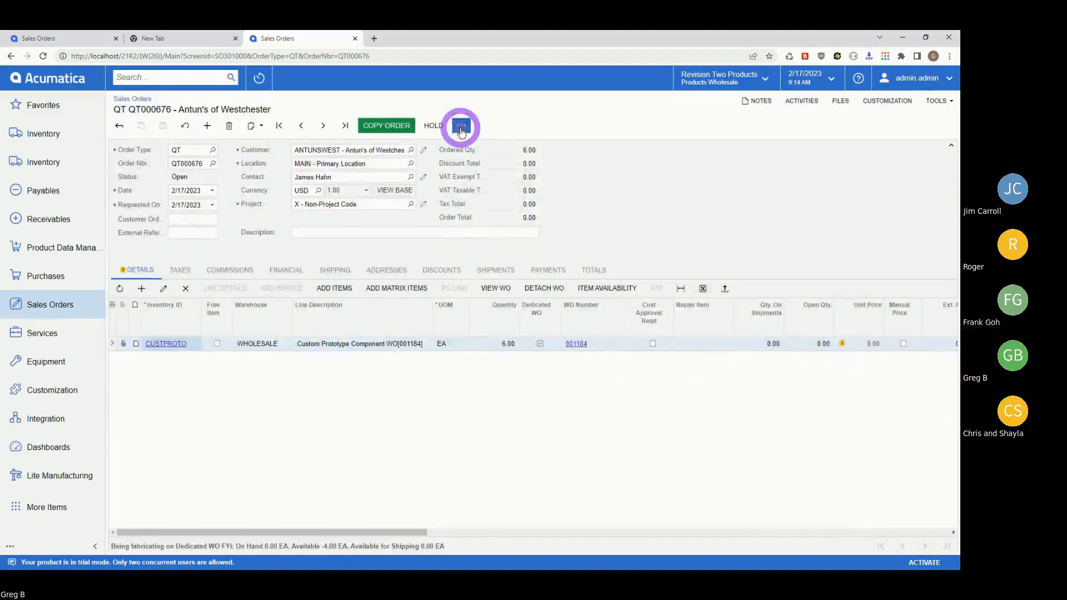
left_click(462, 129)
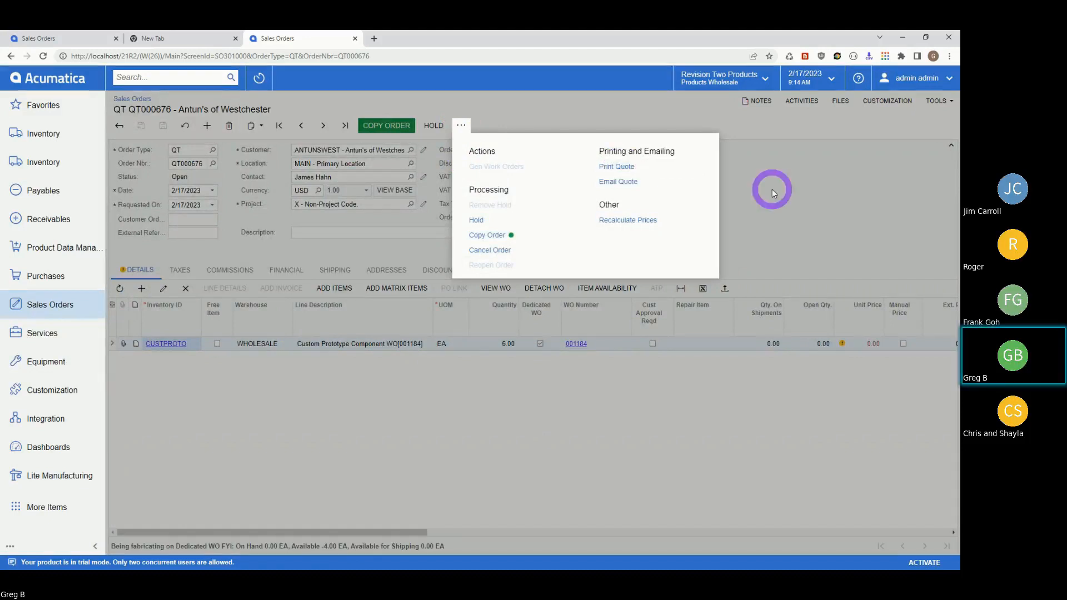
left_click(812, 187)
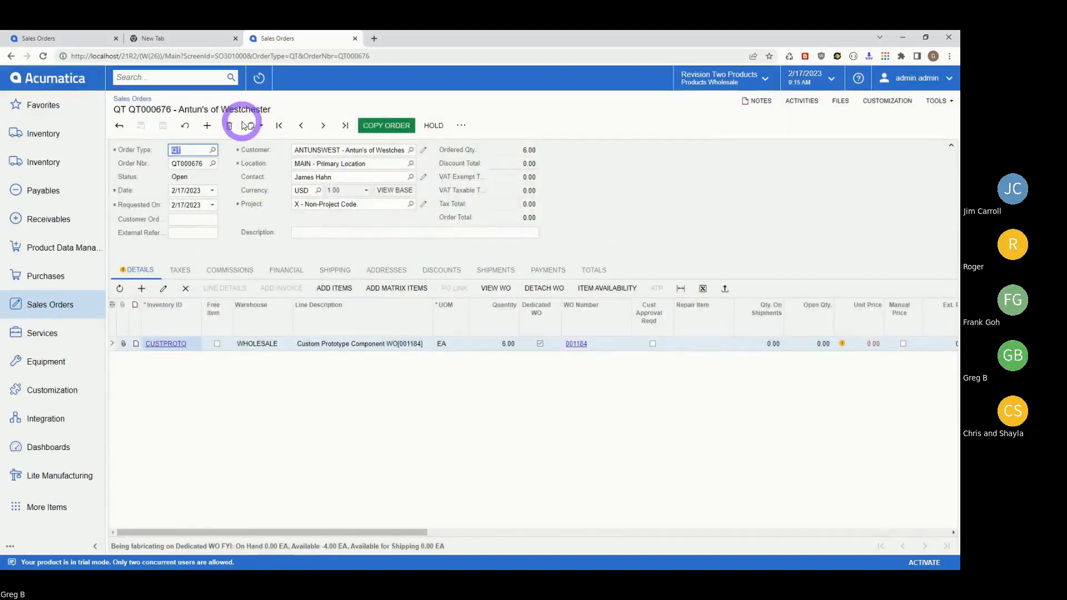
Copy the Antun's of Westchester quote and paste its contents into a new order record
left_click(261, 127)
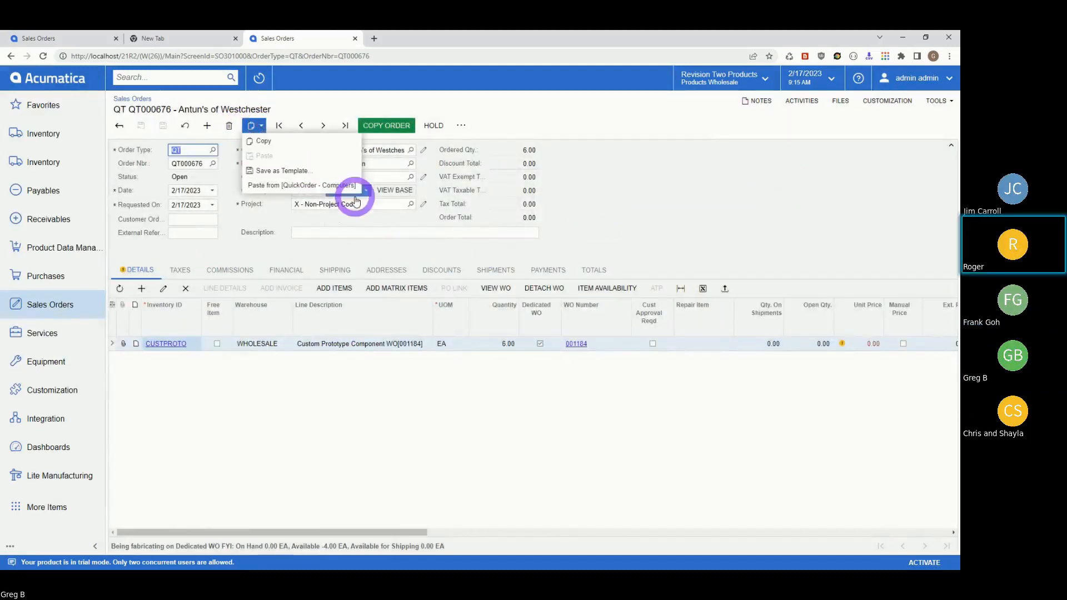
left_click(268, 139)
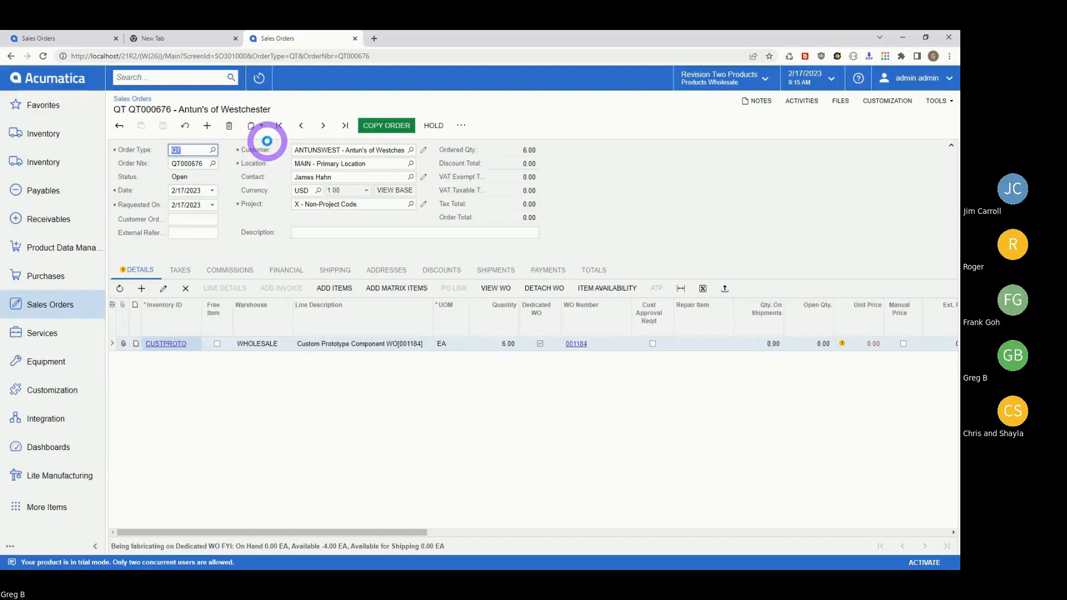
left_click(206, 127)
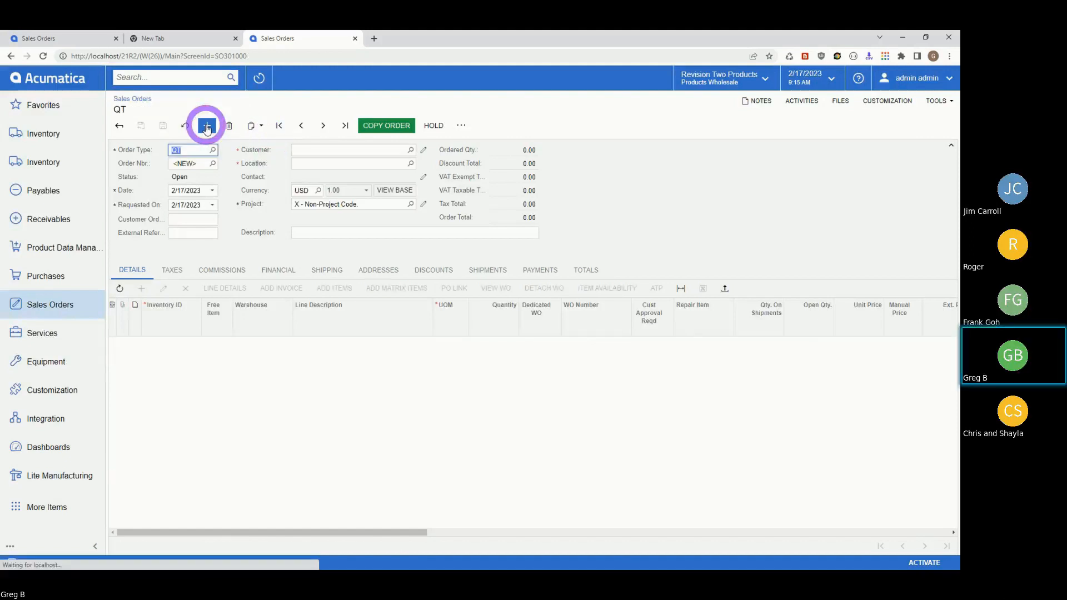
left_click(261, 129)
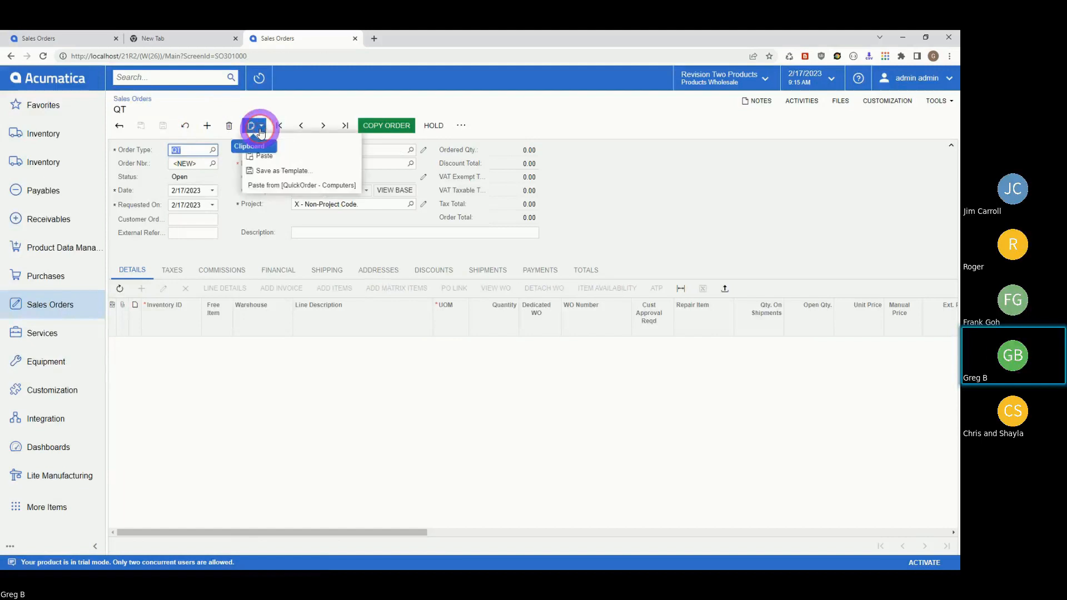
left_click(264, 161)
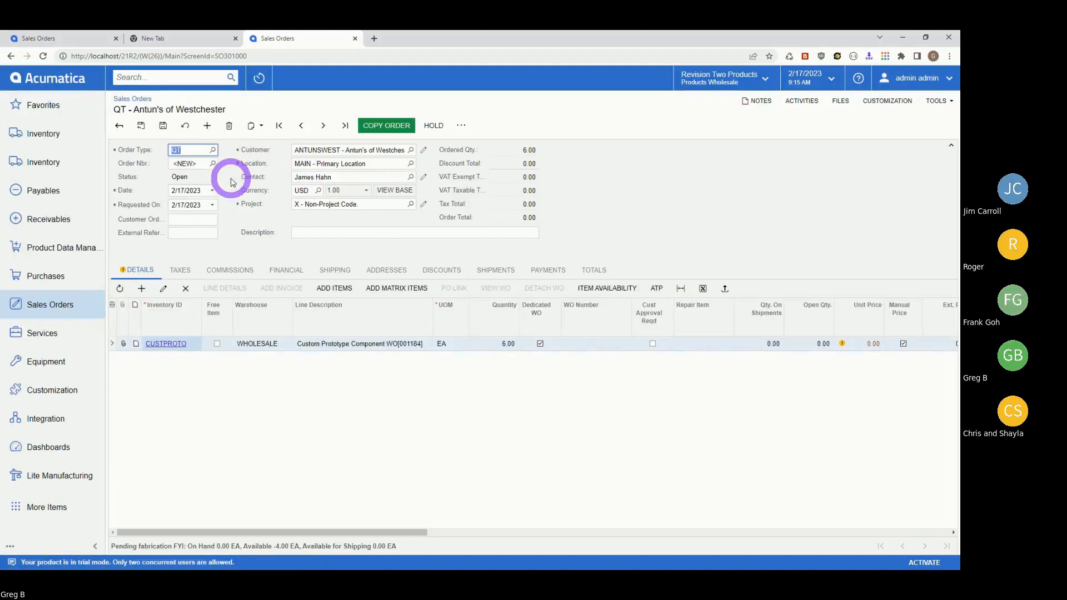
Change the pasted record's order type to SO (Sales Order)
left_click(214, 150)
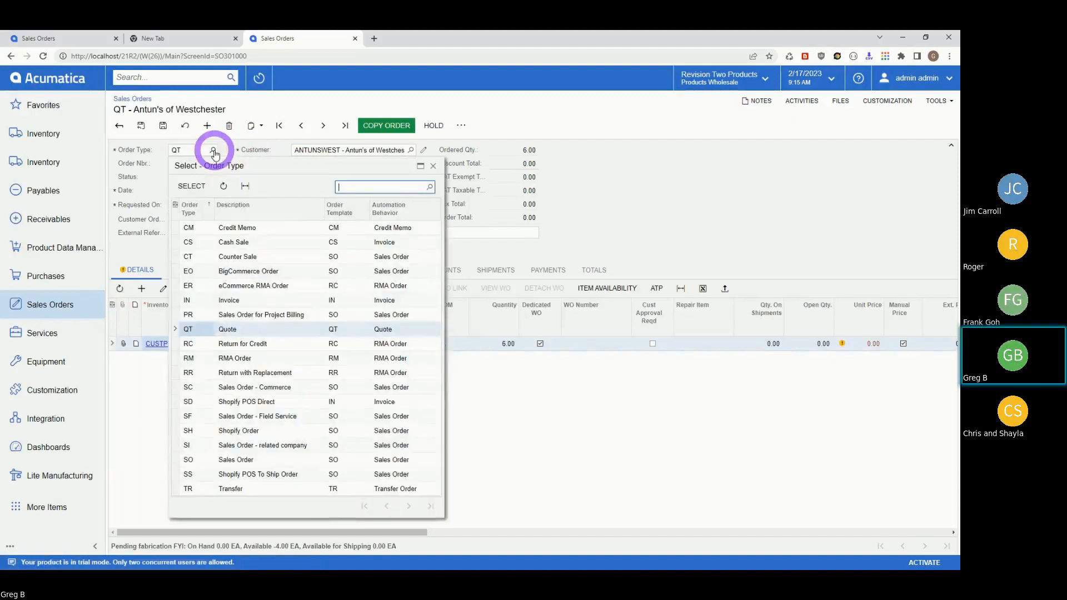
left_click(200, 459)
left_click(194, 187)
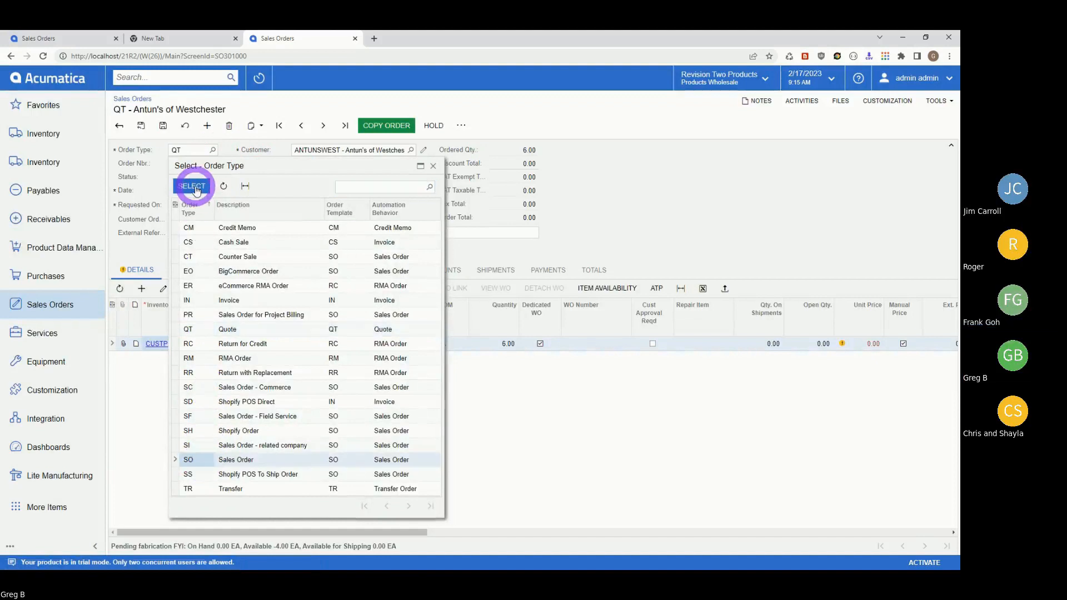
left_click(536, 115)
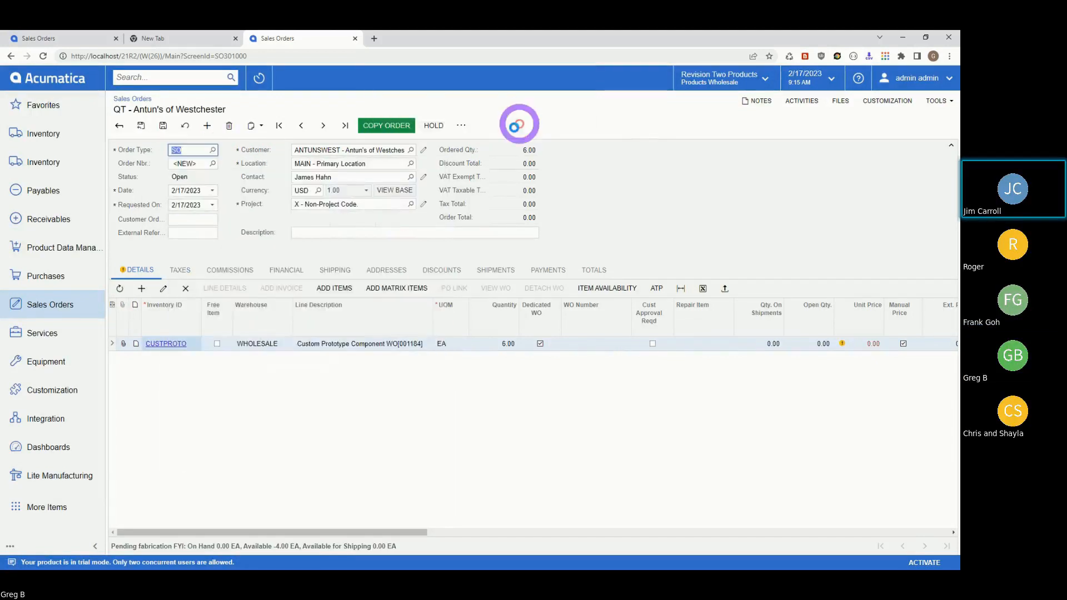